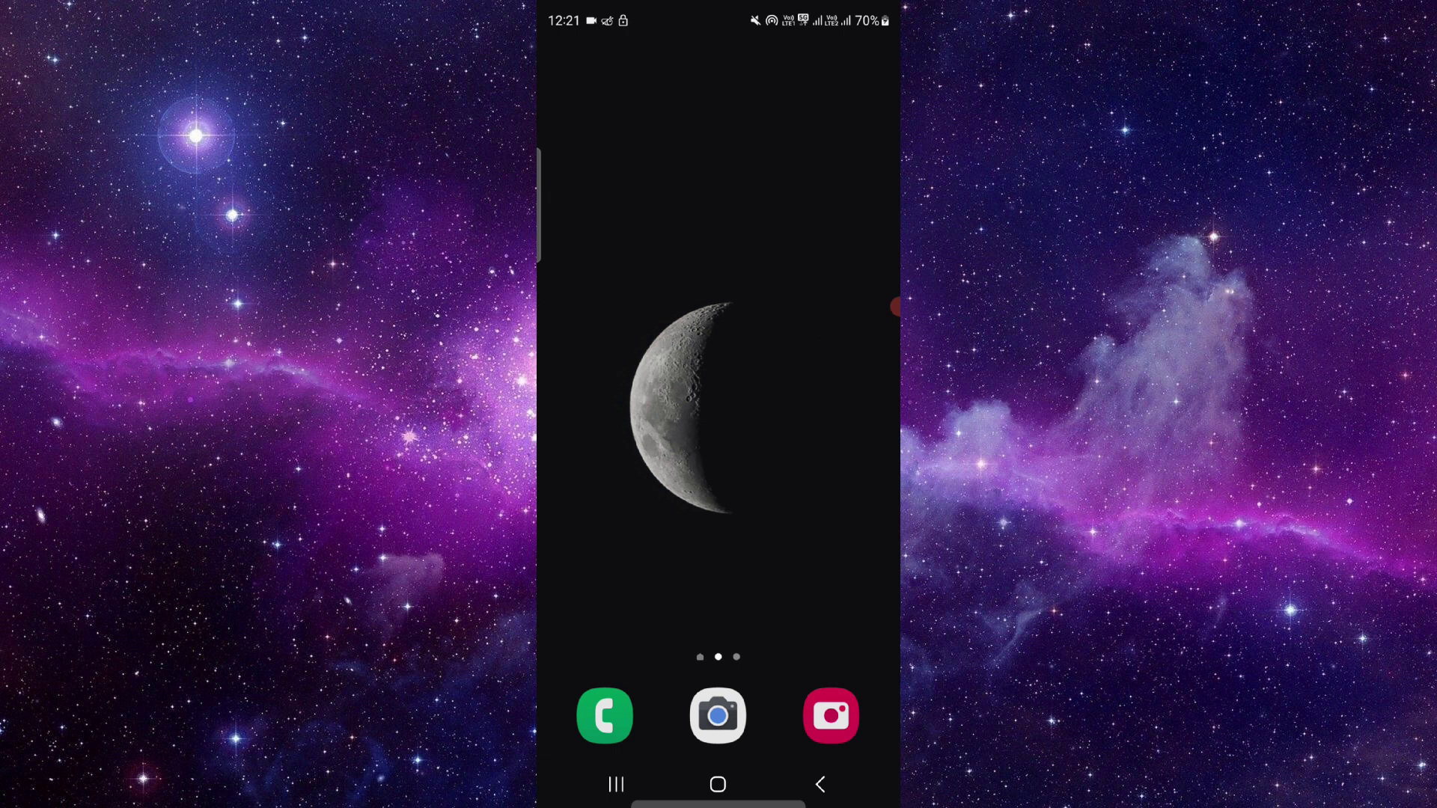
# Open the app drawer and bring up the options for the Bico Live Party app.
pyautogui.moveTo(718, 562); pyautogui.dragTo(719, 281)
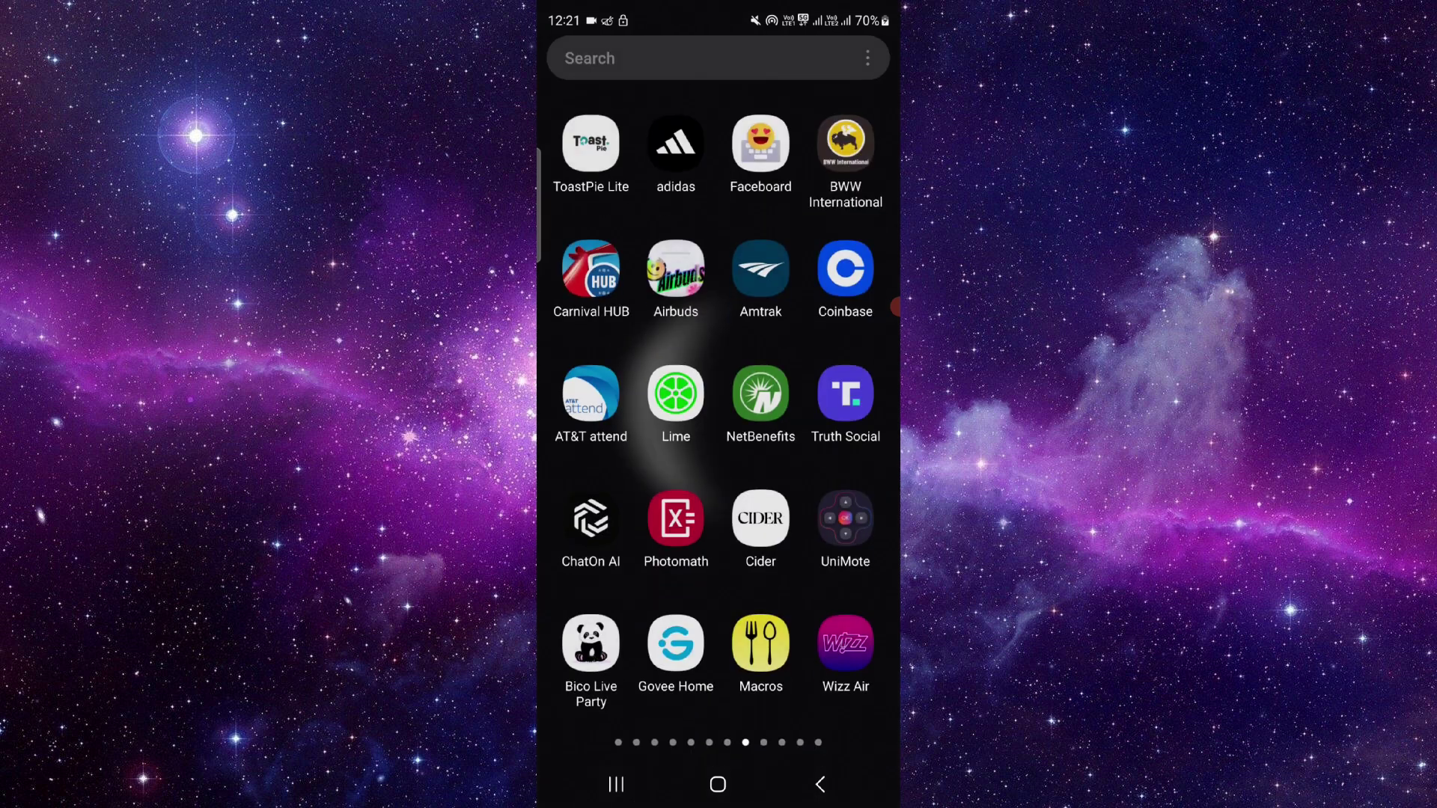
pyautogui.click(591, 643)
# Delete Bico Live Party's storage data, then open its app details in Google Play.
pyautogui.click(783, 512)
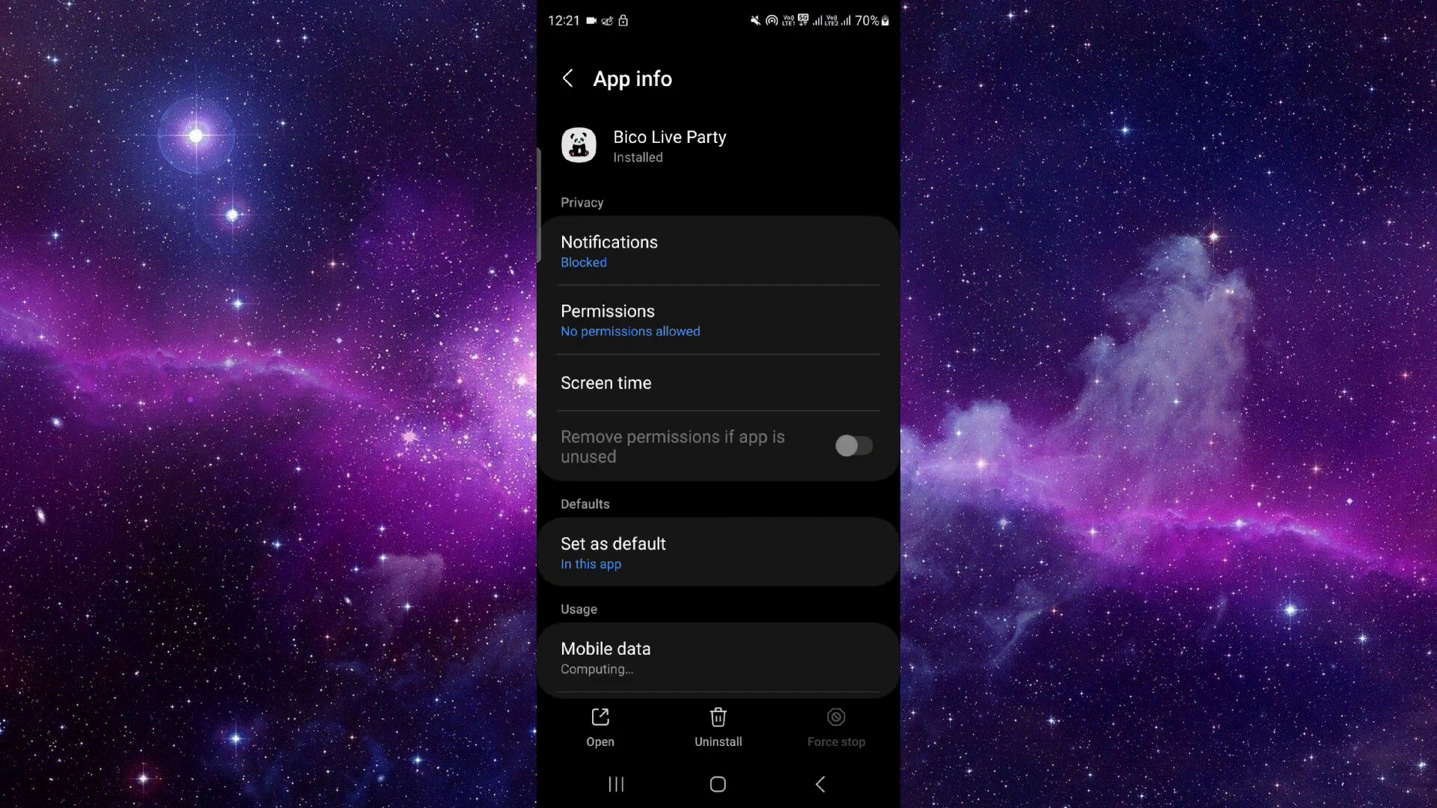
pyautogui.scroll(-5, 719, 449)
pyautogui.click(674, 382)
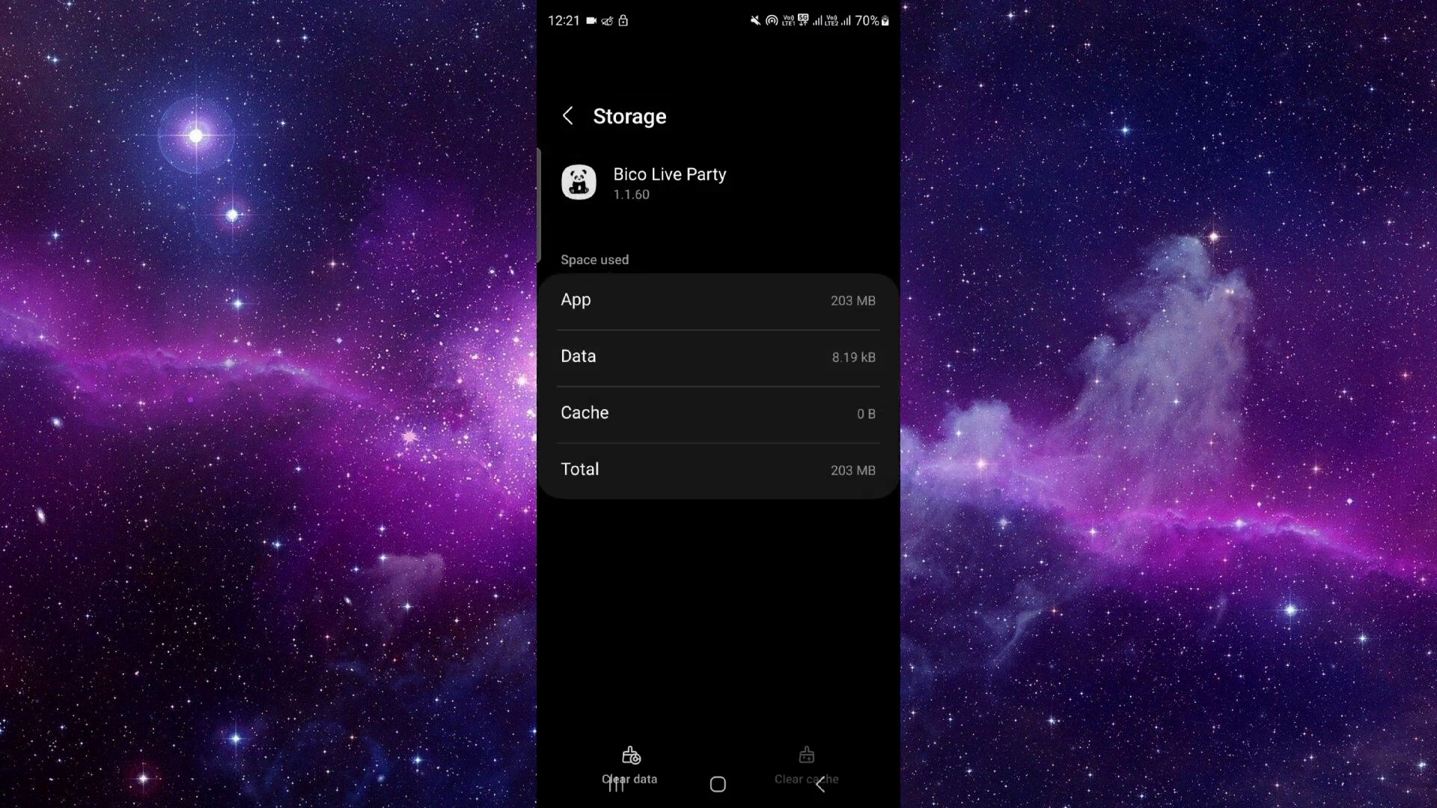
pyautogui.click(630, 764)
pyautogui.click(793, 741)
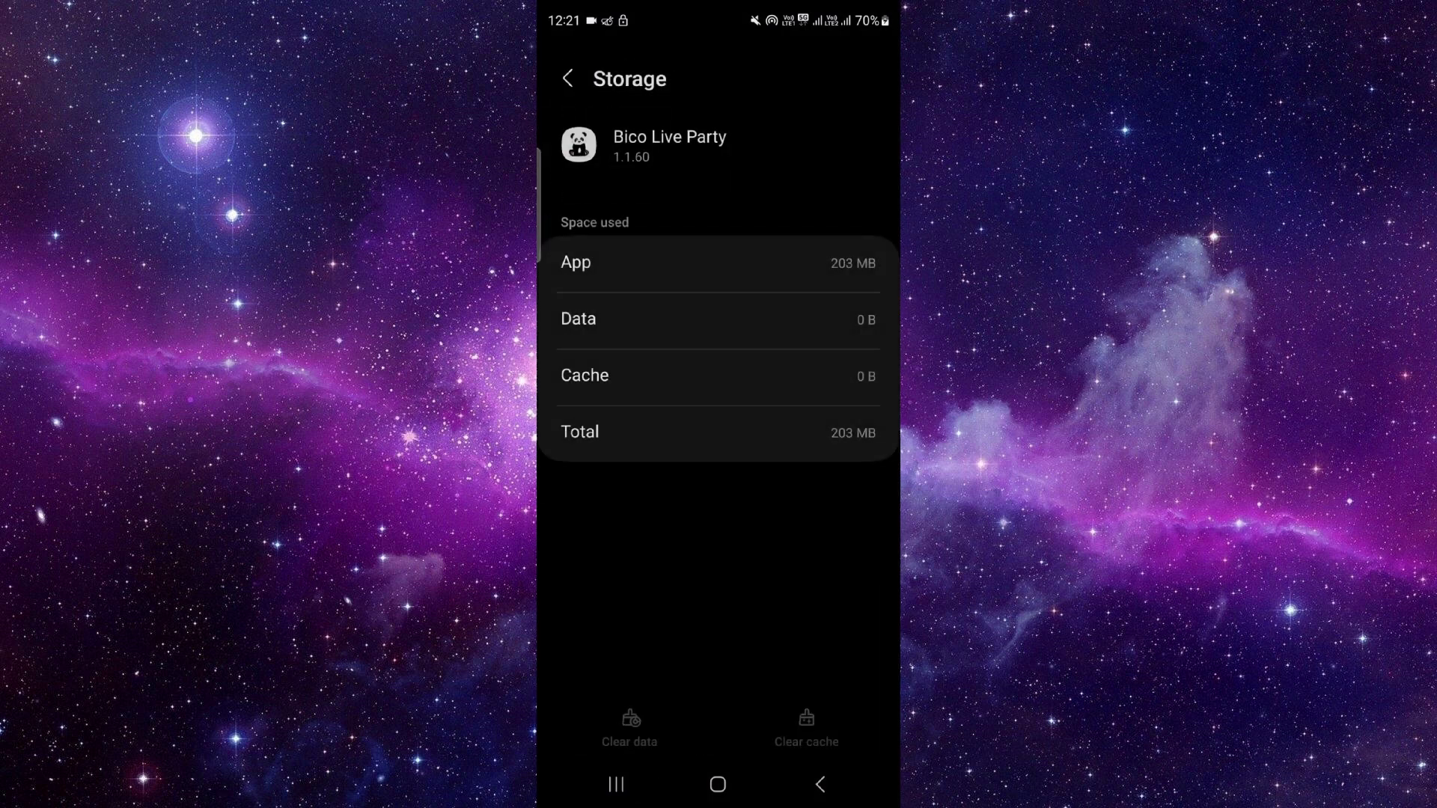
pyautogui.click(820, 783)
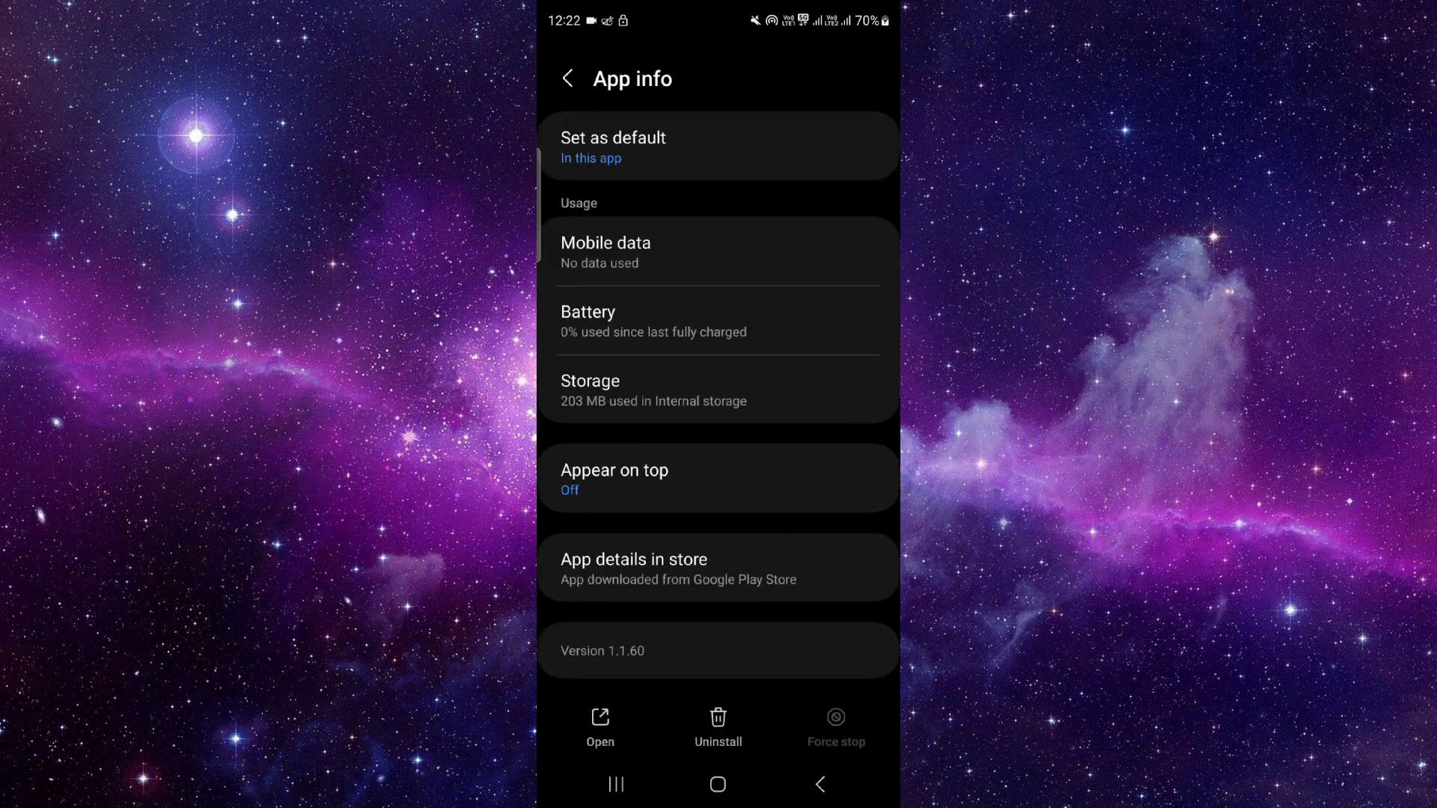
pyautogui.click(718, 568)
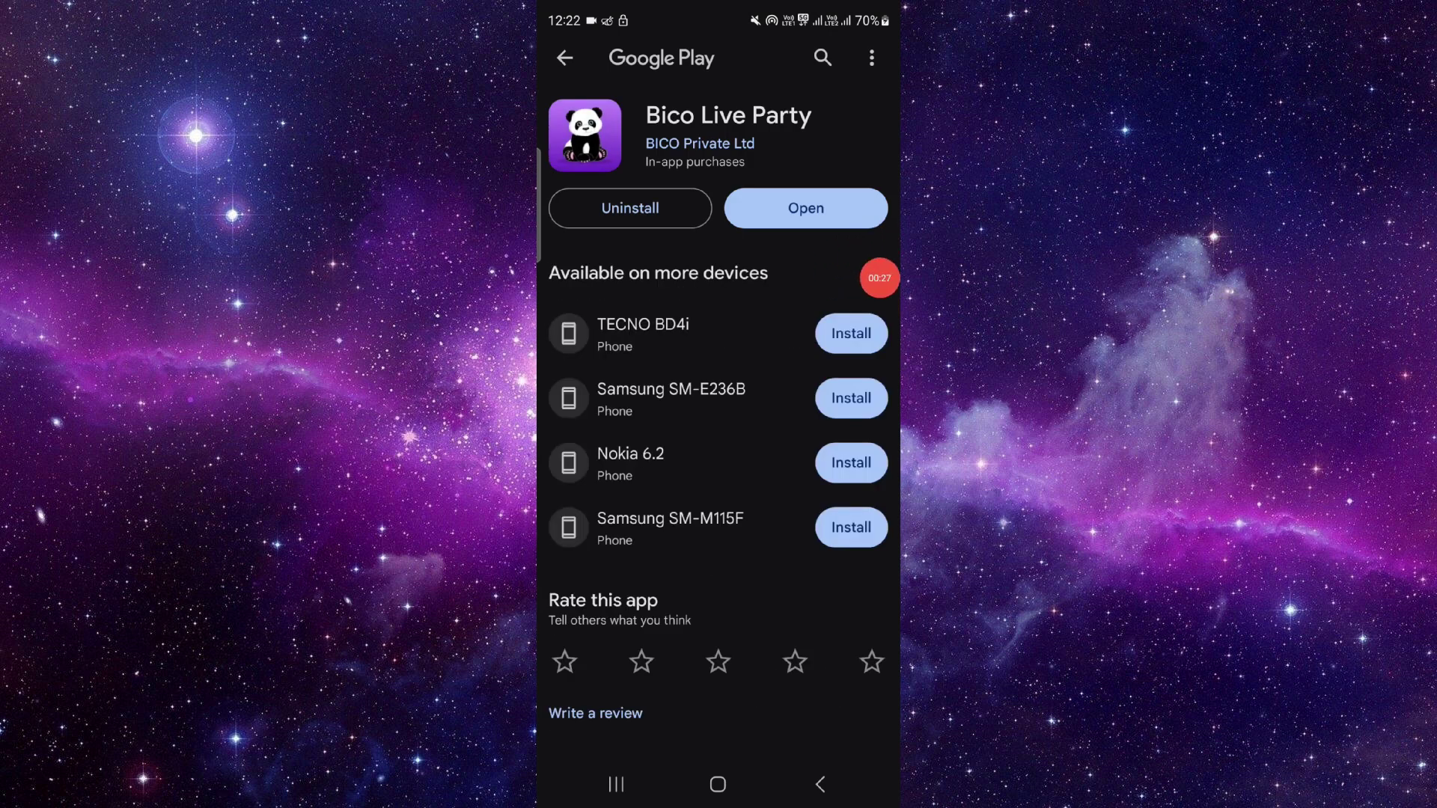
# Close every recent app, including Settings and Google Play, from the Recents view.
pyautogui.click(615, 785)
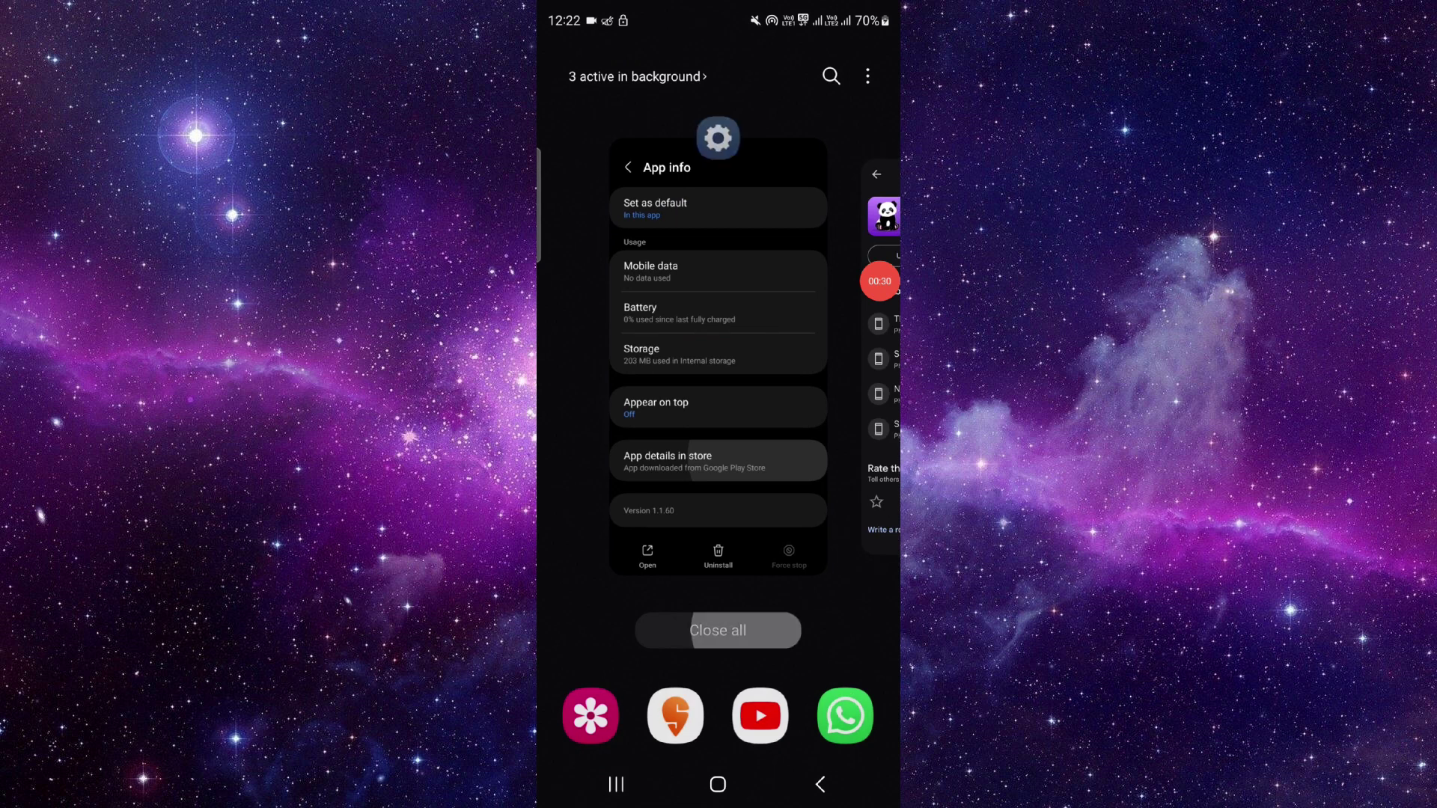
pyautogui.click(718, 630)
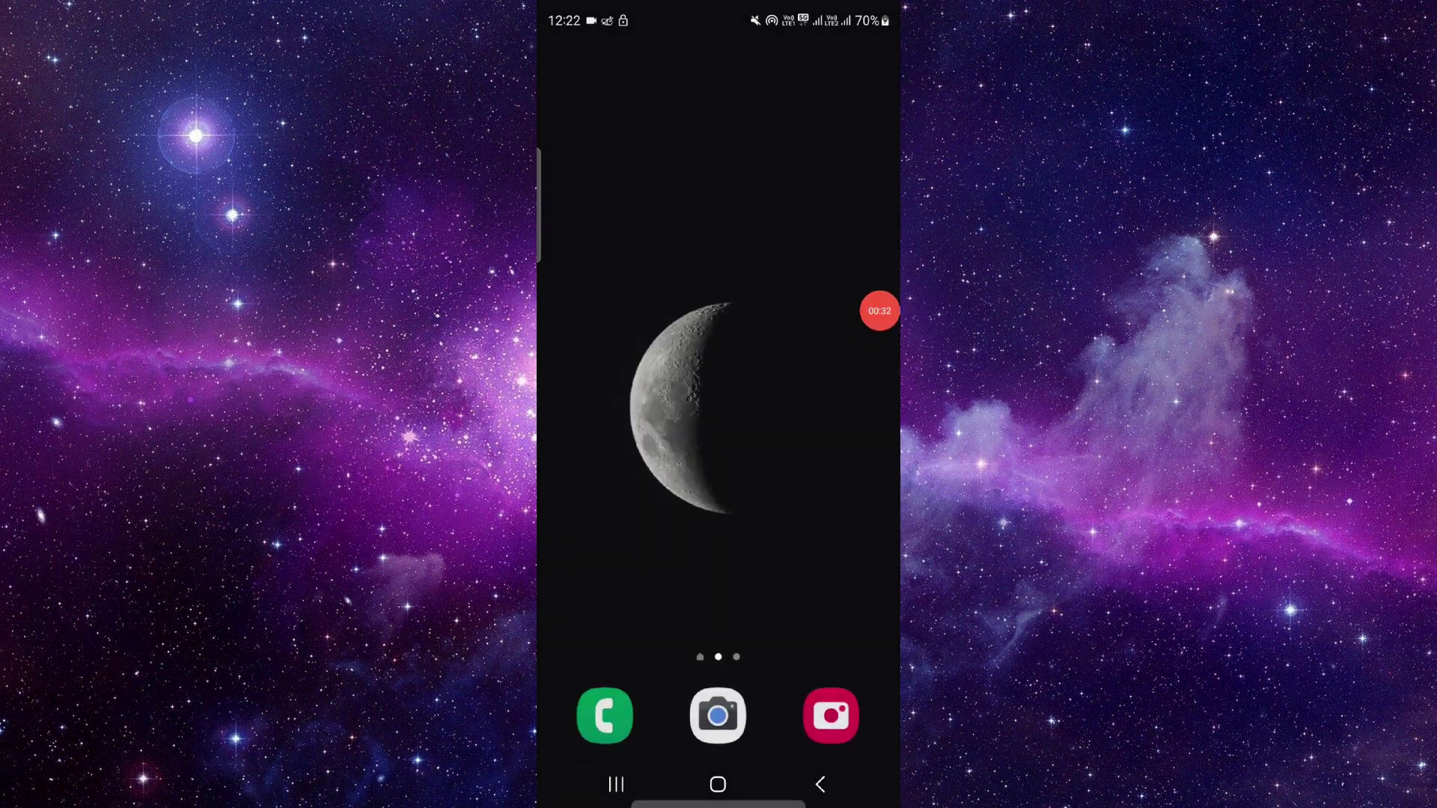